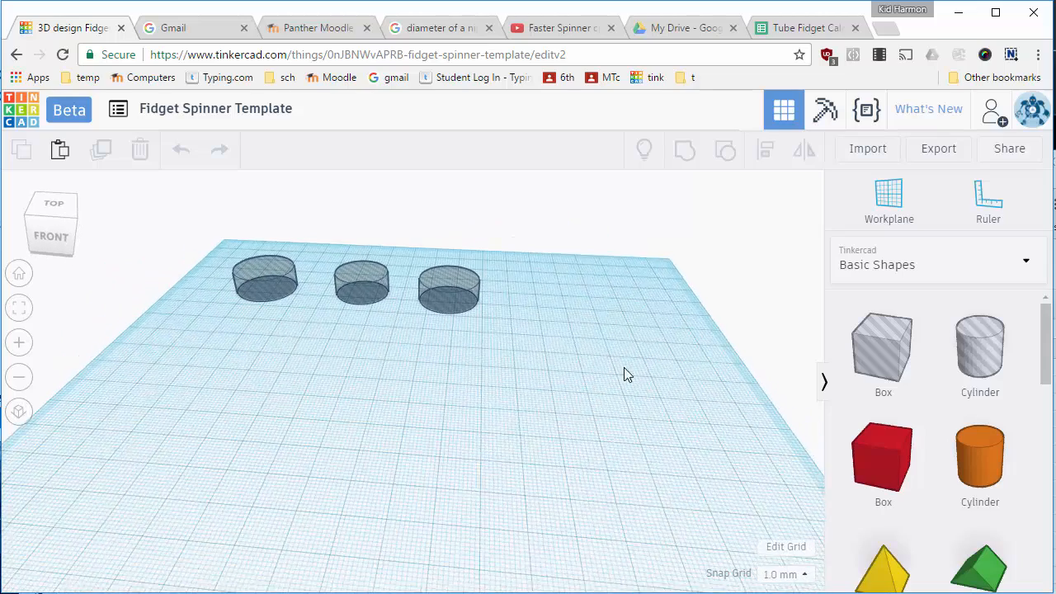
Step: Add a Tube shape to the workplane beside the three hole cylinders and set its sides to 60
drag(1049, 357, 1048, 520)
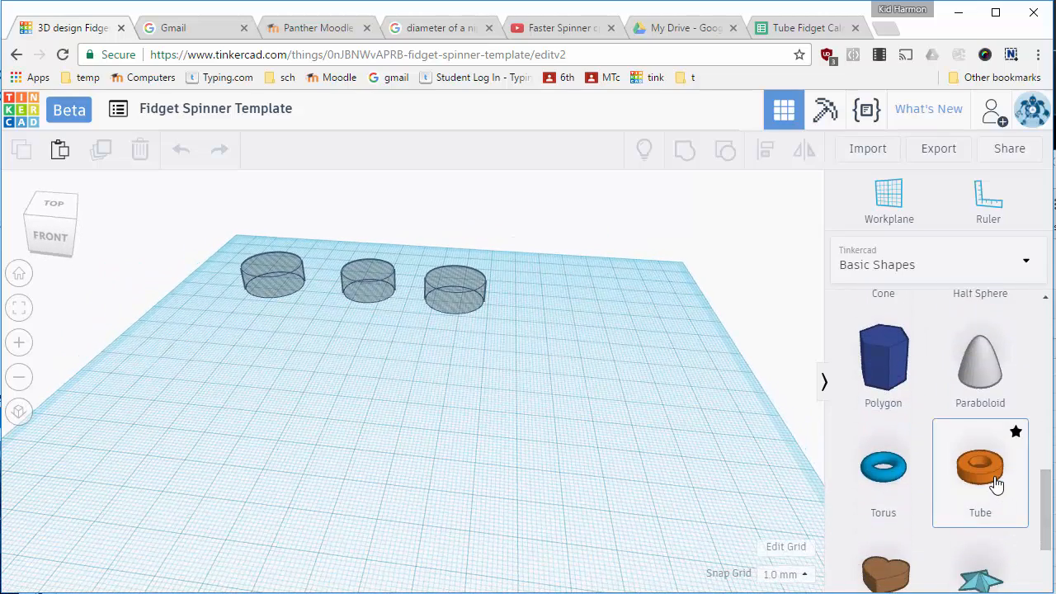
drag(1003, 492, 570, 371)
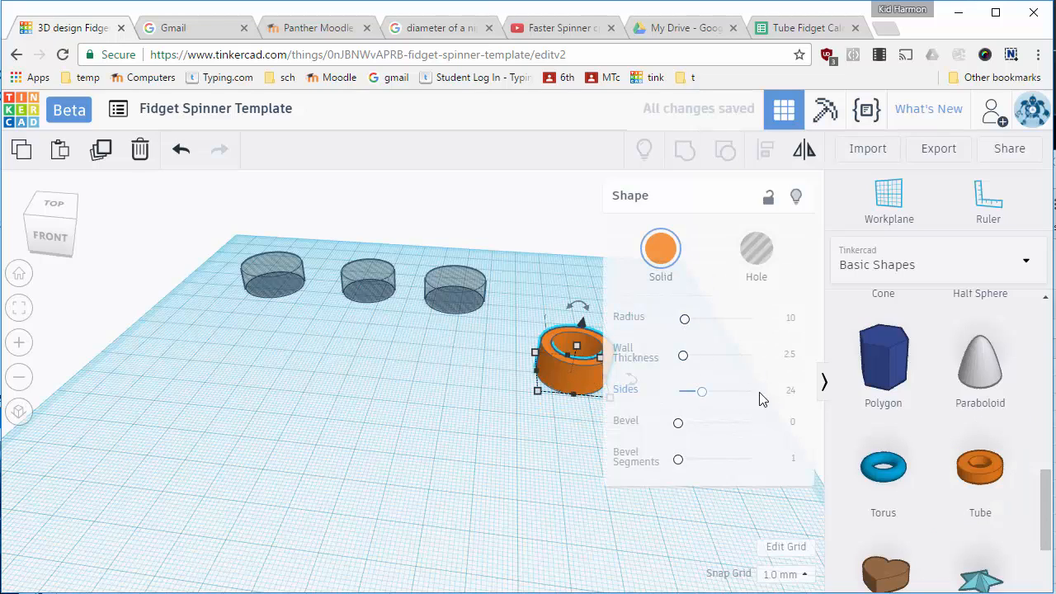
click(788, 391)
key(Return)
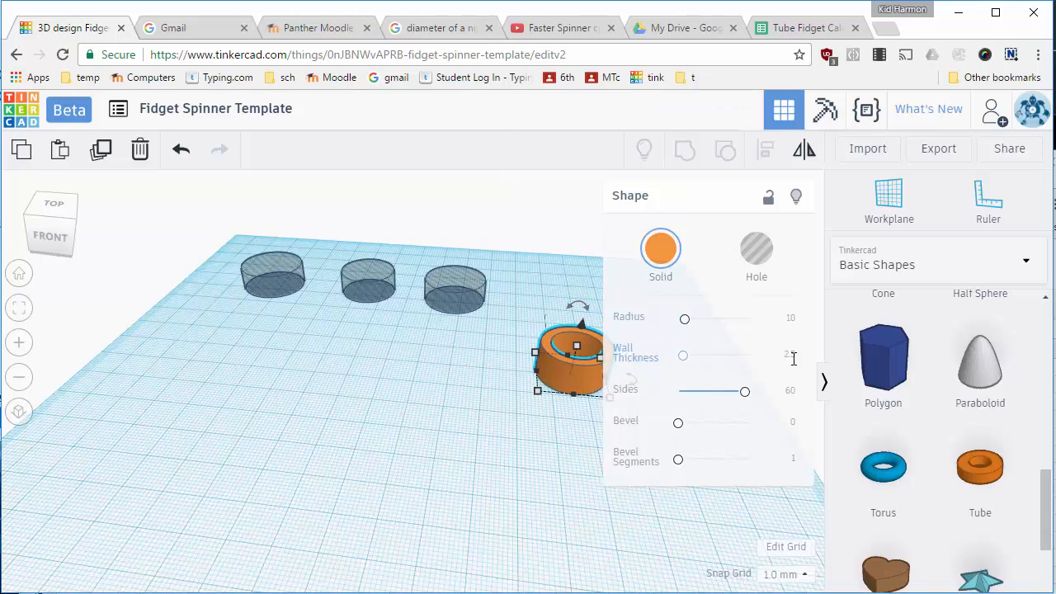
Step: Switch to the Tube Fidget Calculator spreadsheet, set A3 to 16.4 and extend the Tube Radius series from A2:A3 down through row 17
click(791, 31)
click(251, 314)
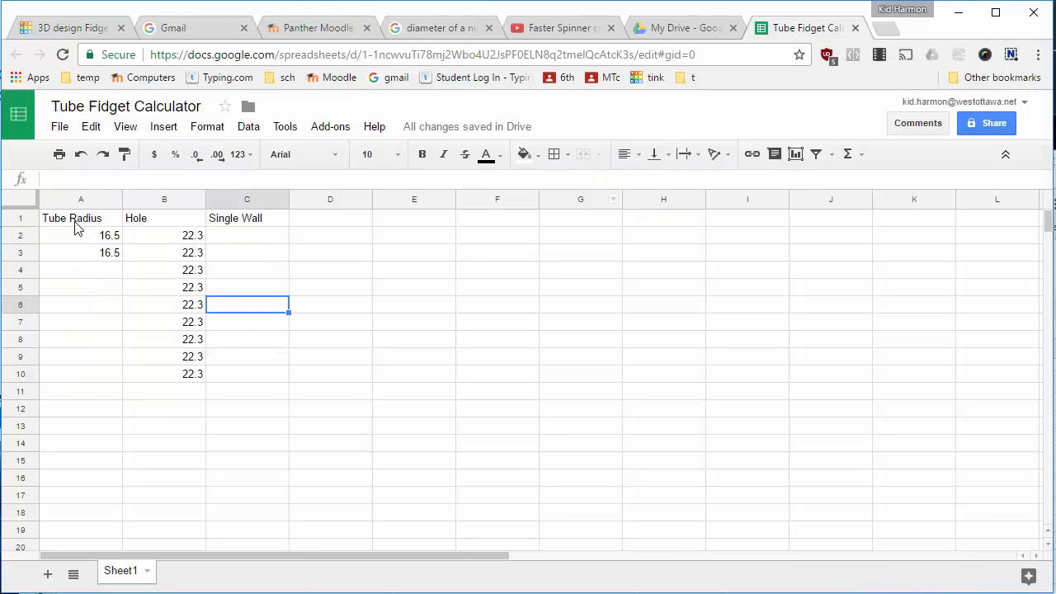
click(104, 240)
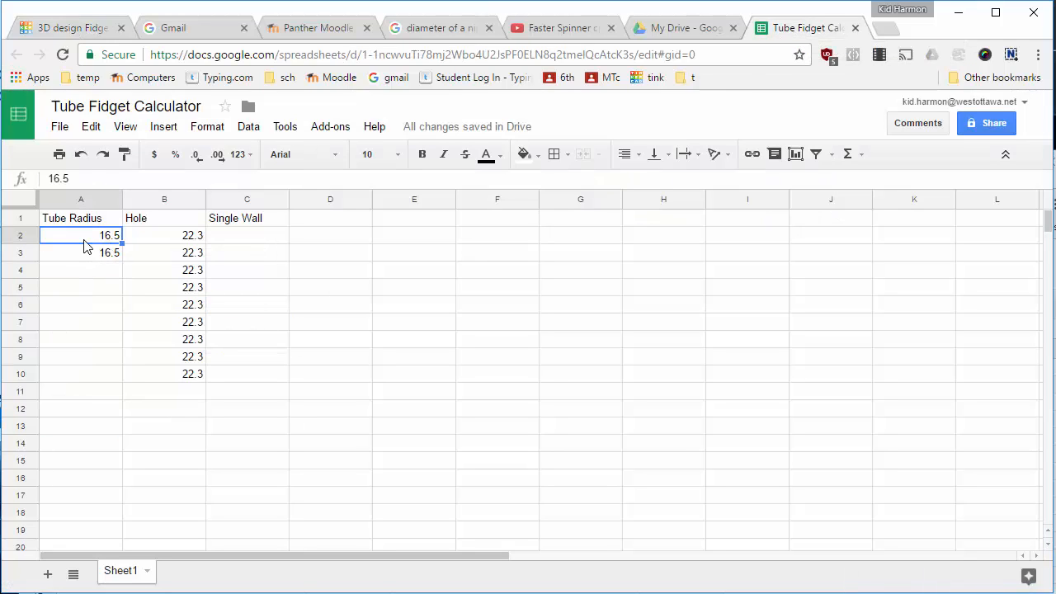
click(99, 255)
click(106, 238)
click(100, 258)
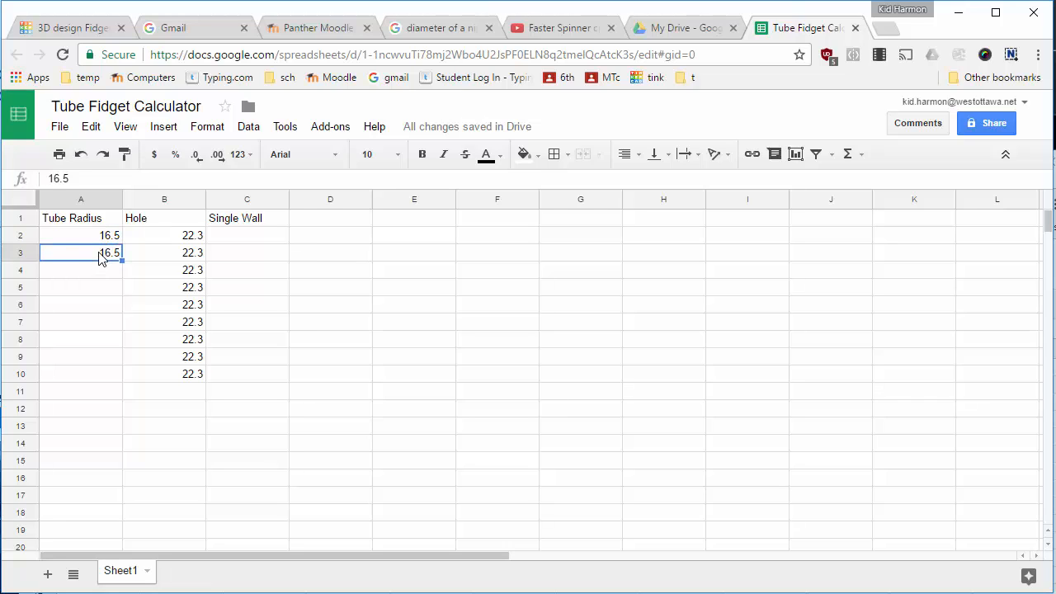
text(16.4)
key(Return)
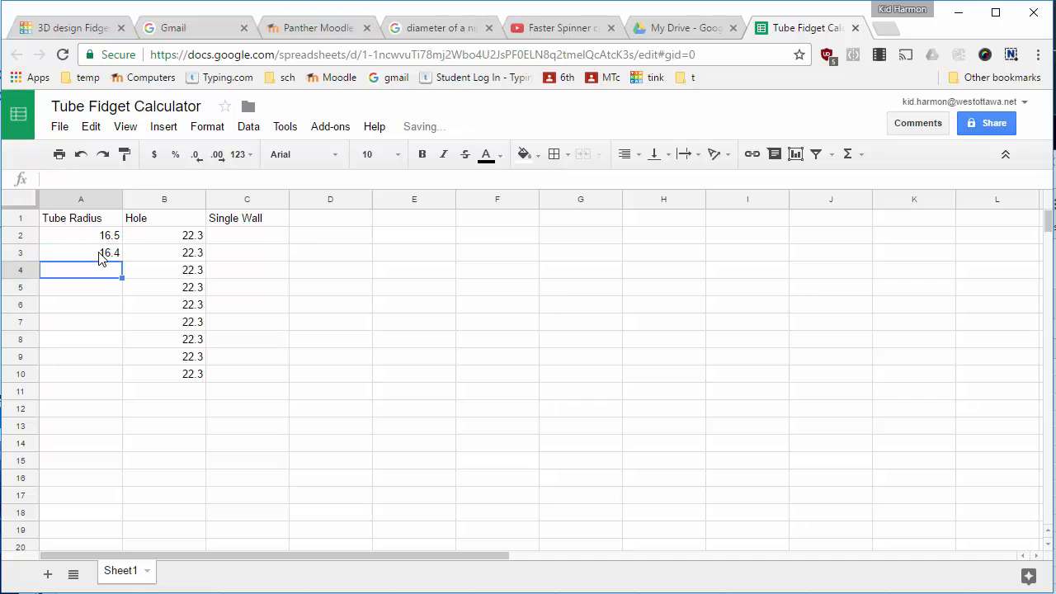
drag(100, 240, 102, 492)
Step: Fill the Hole column with 22.3 from B2 down through B17
click(185, 357)
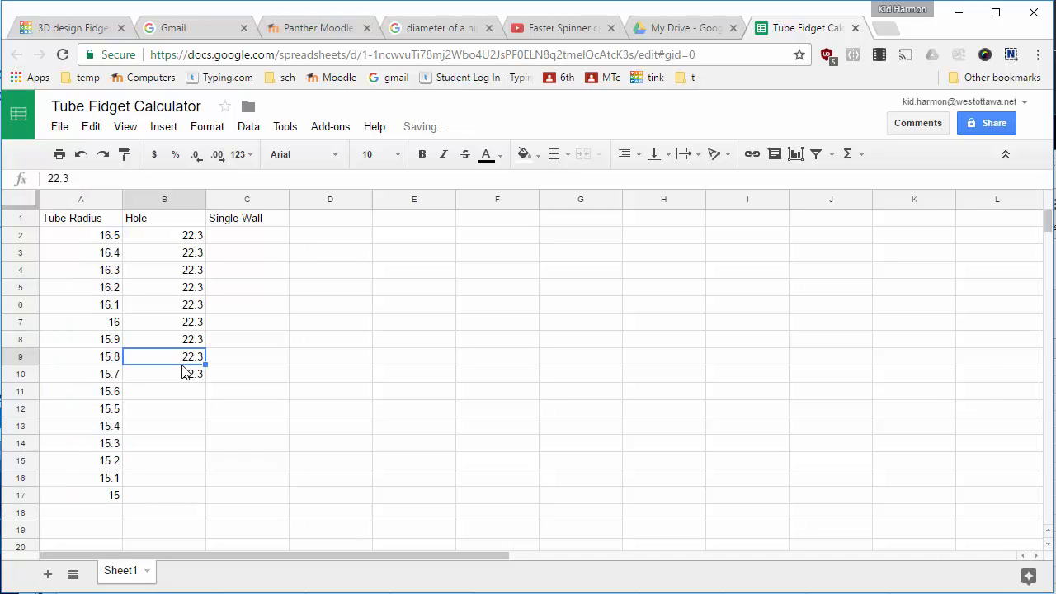
click(194, 377)
drag(197, 359, 195, 374)
click(194, 242)
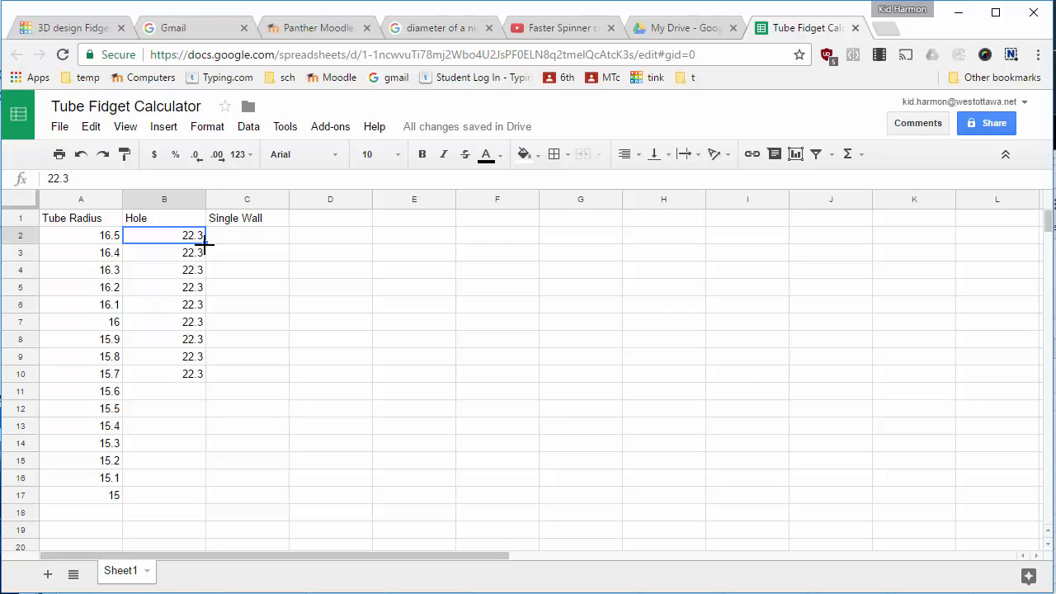
key(ctrl+c)
drag(204, 287, 195, 498)
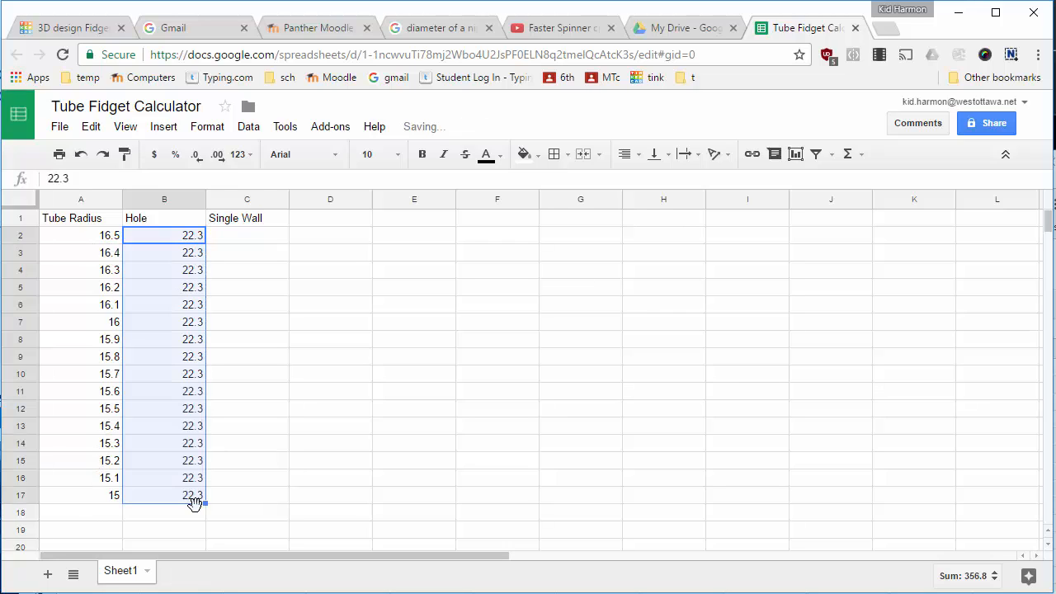
Step: Enter the formula =((A2*2)-B2)/2 in cell C2 of the Single Wall column
click(252, 240)
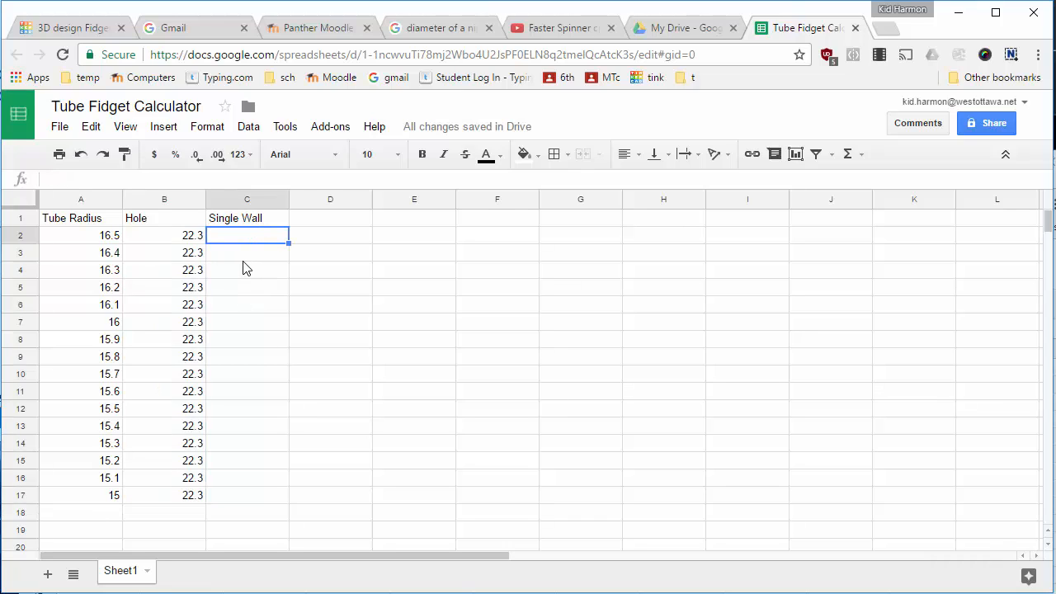
text(=(()
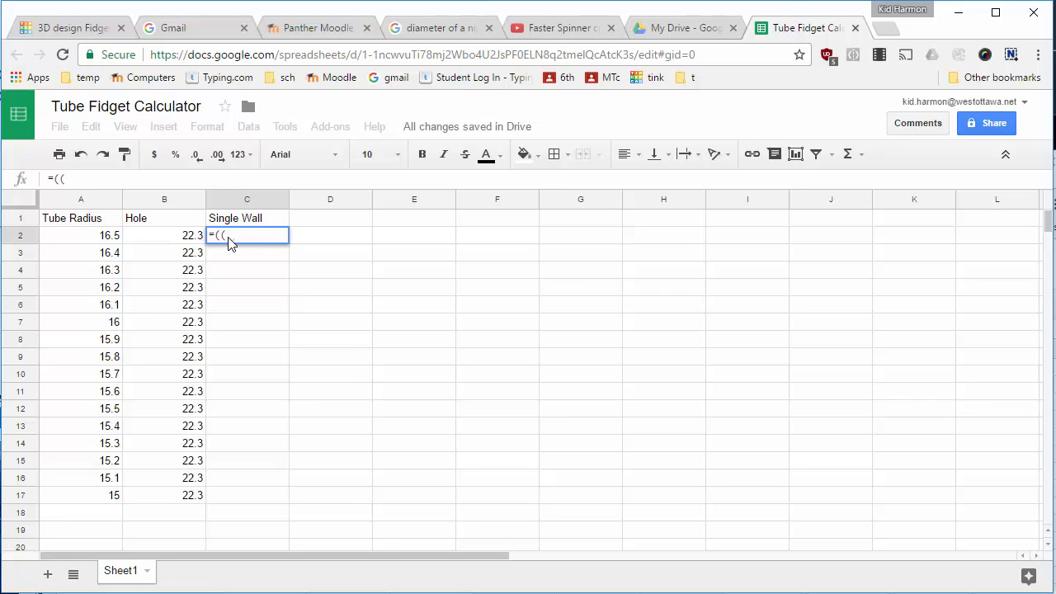
click(108, 239)
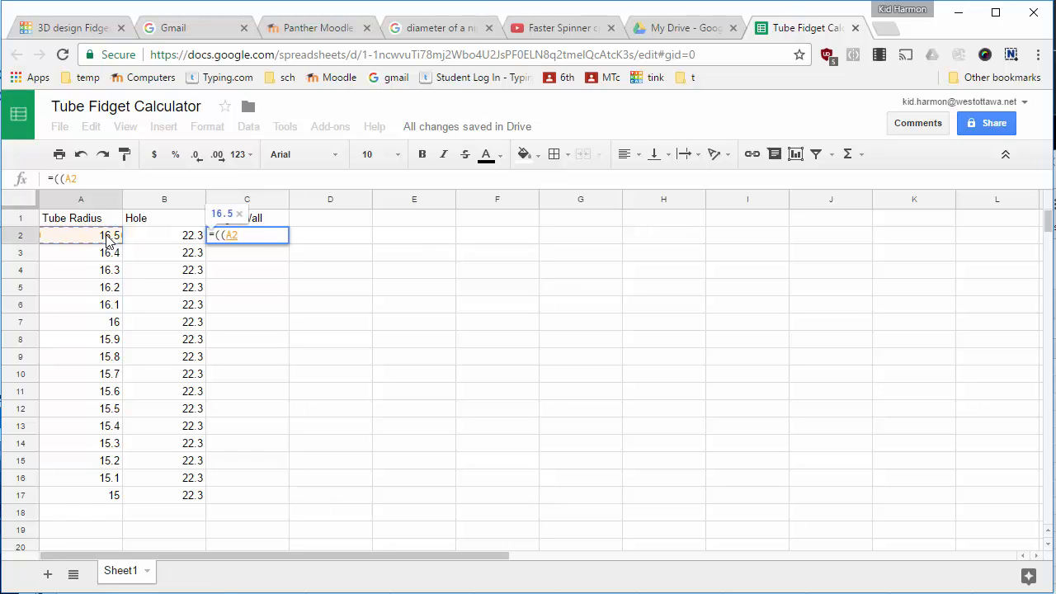
text(*)
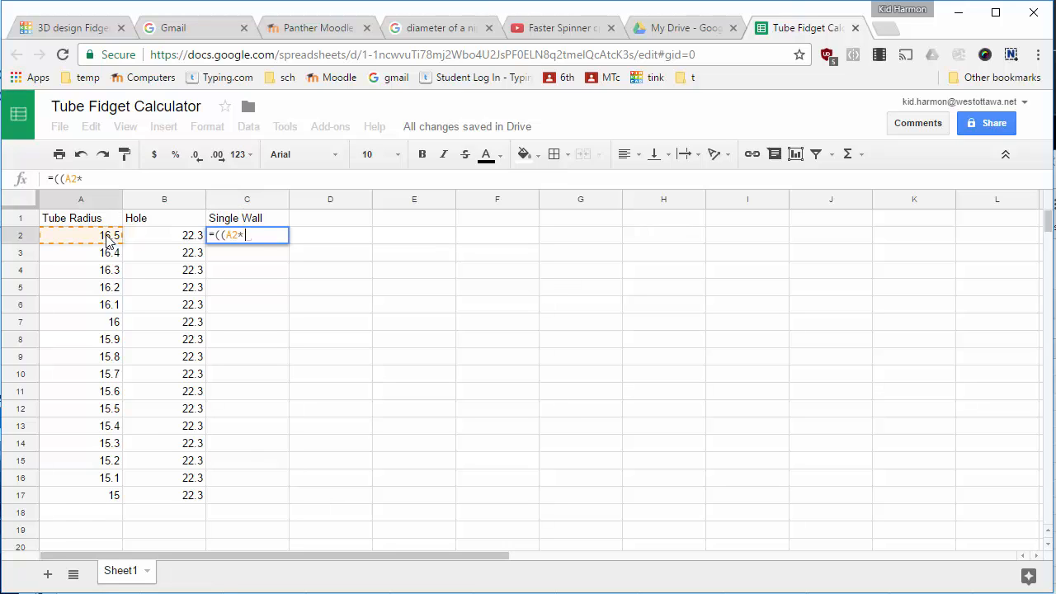
text(3)
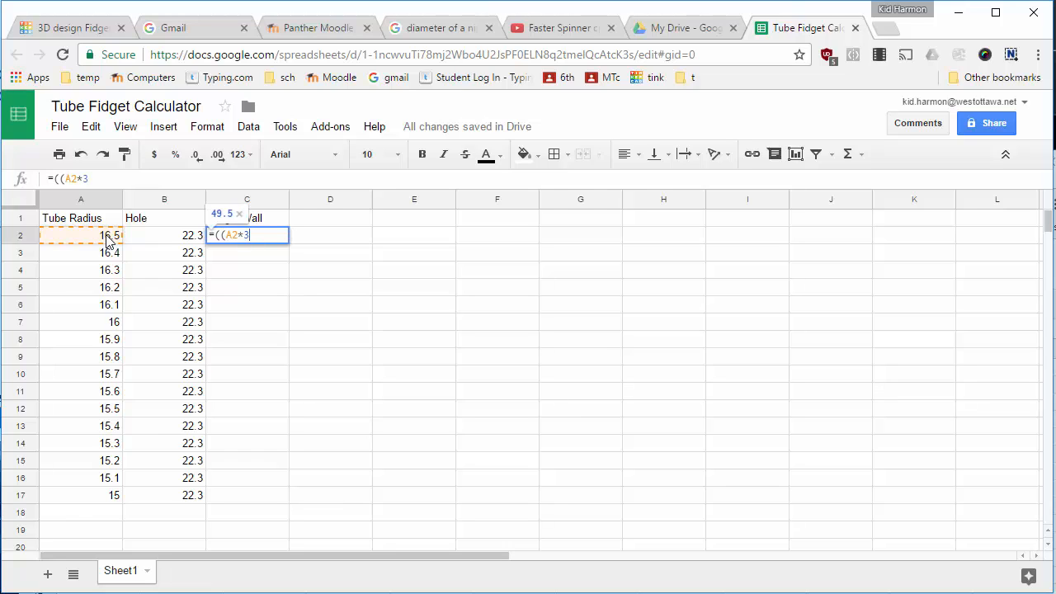
key(BackSpace)
text(2)
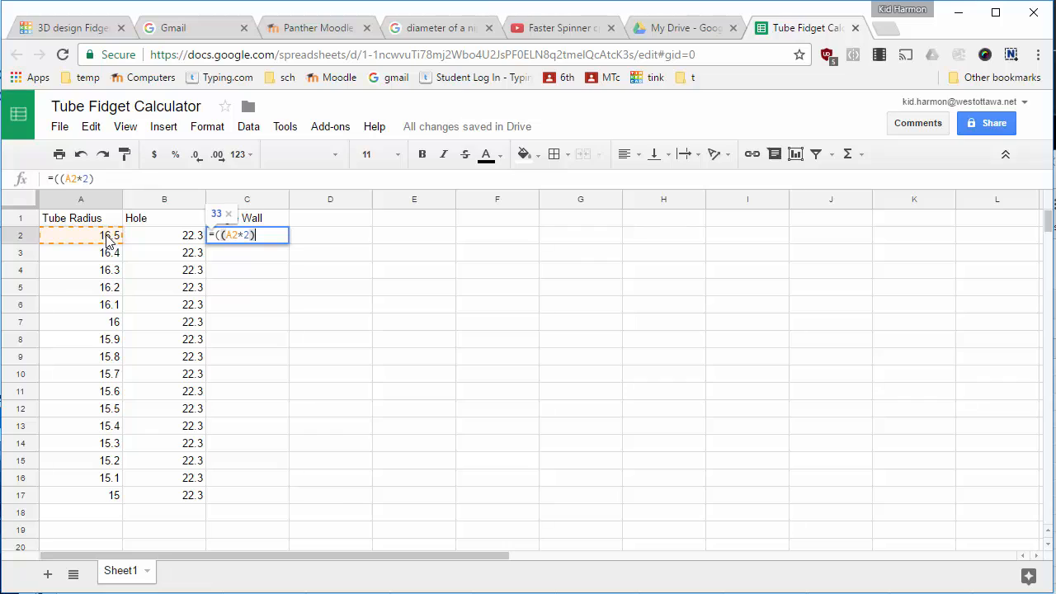
text(-)
click(175, 240)
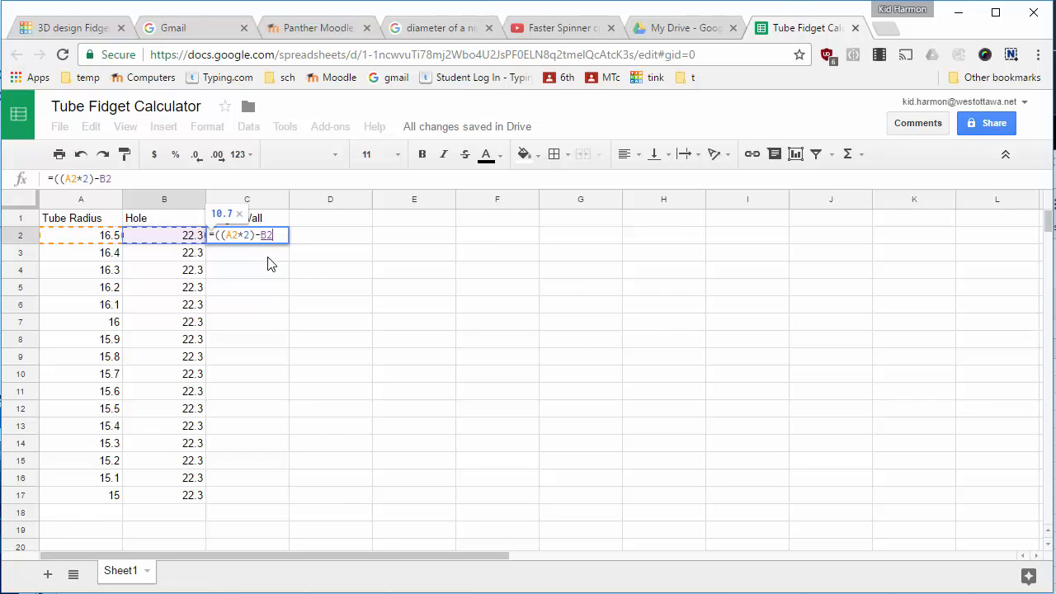
text())
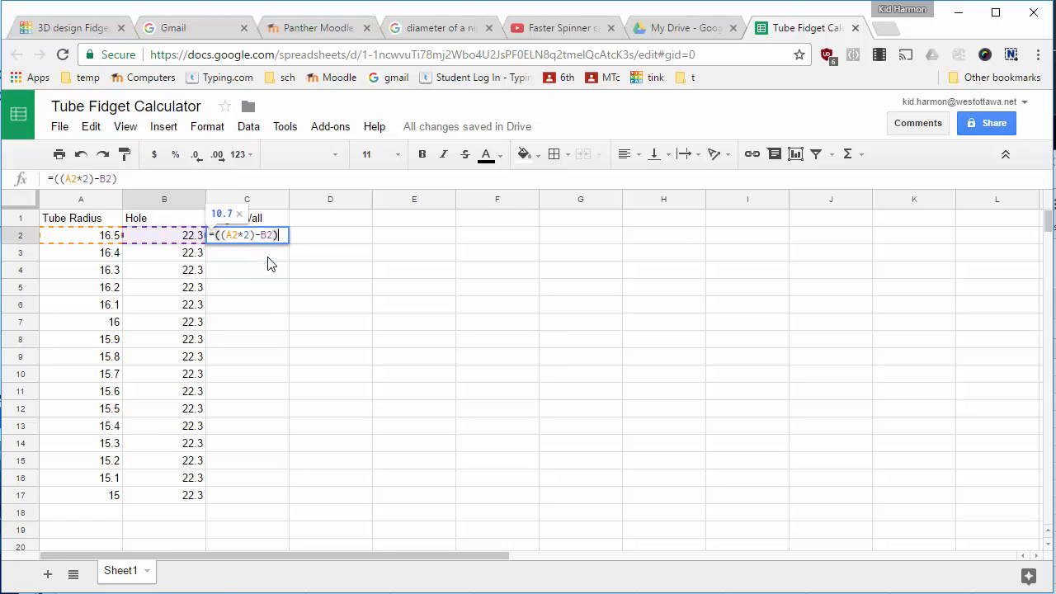
text(/)
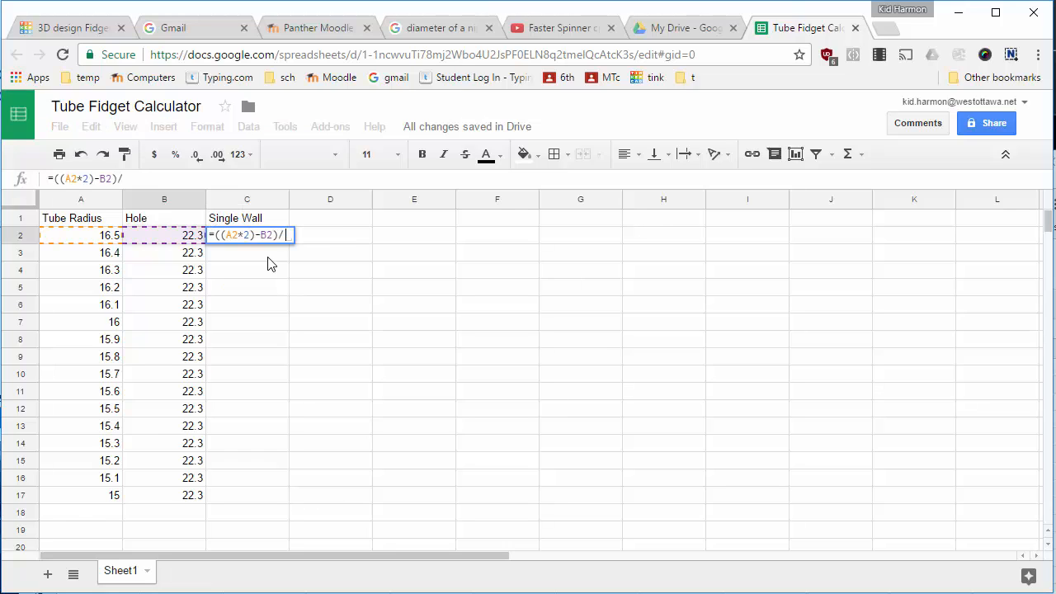
text(2)
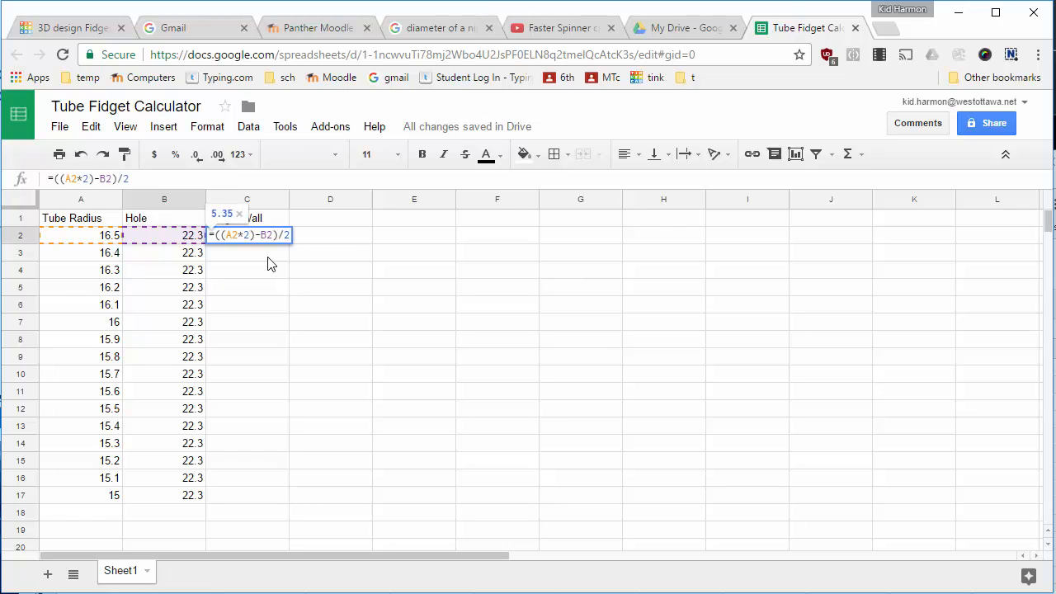
key(Return)
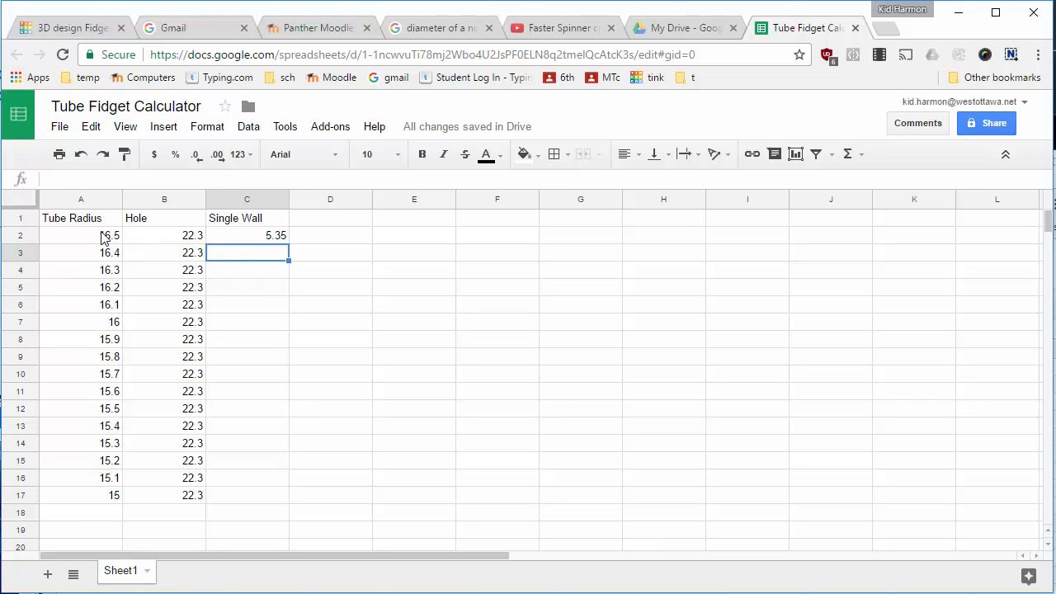
Step: Copy the Single Wall formula from C2 down through C17
click(258, 236)
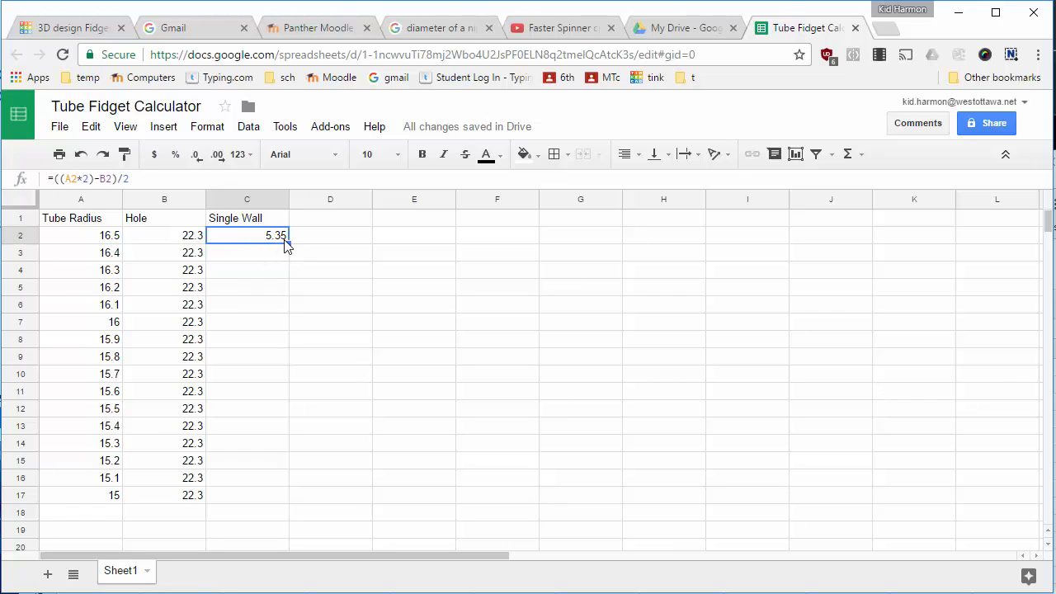
drag(286, 240, 274, 498)
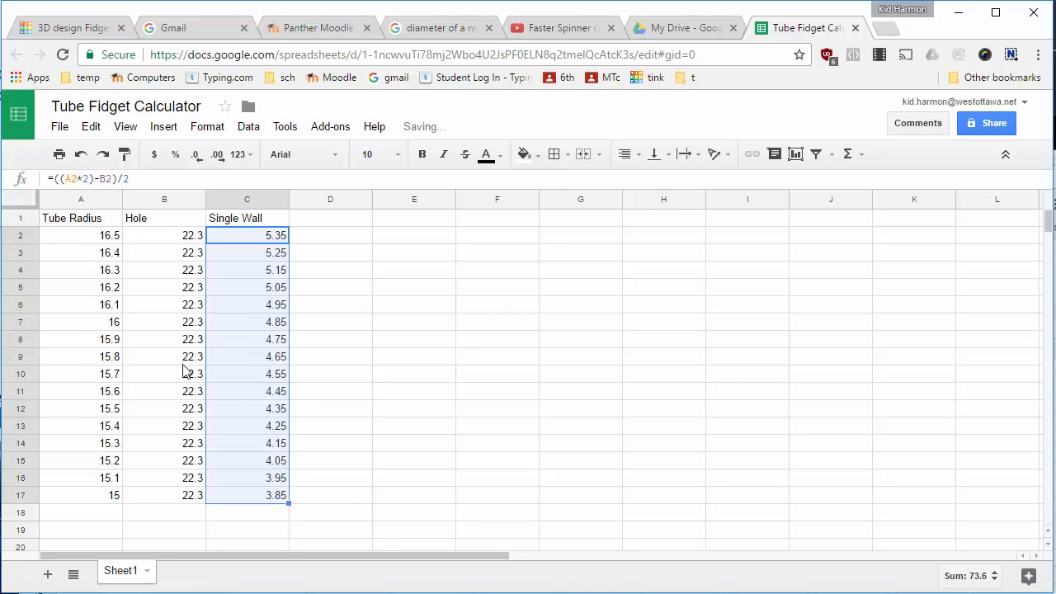
click(231, 409)
Step: Extend the Tube Radius, Hole and Single Wall columns from rows 16 and 17 down through row 32
scroll(120, 429, down, 1)
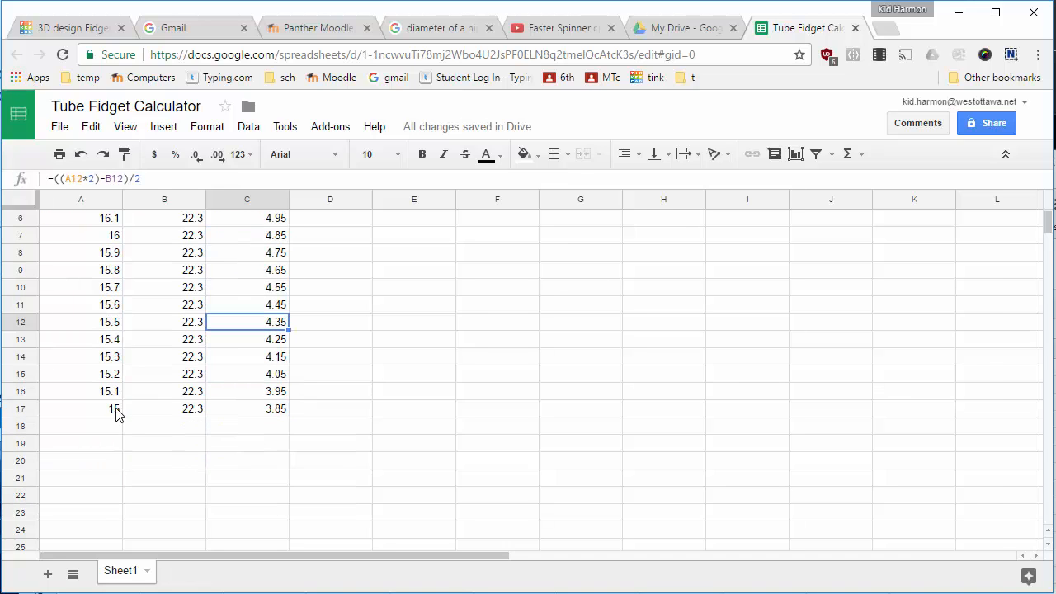
drag(103, 393, 239, 415)
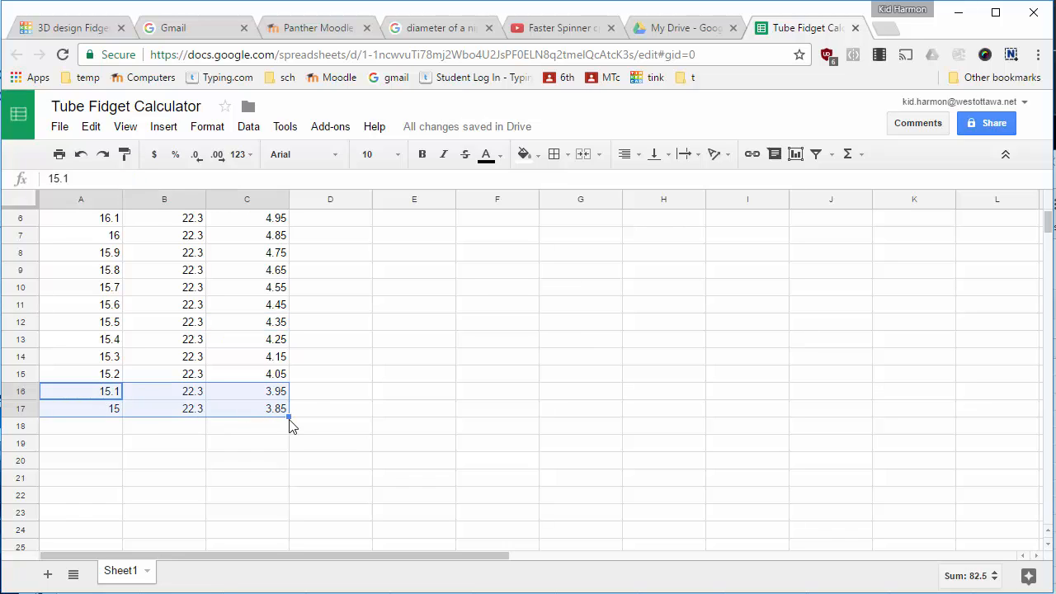
drag(280, 481, 279, 533)
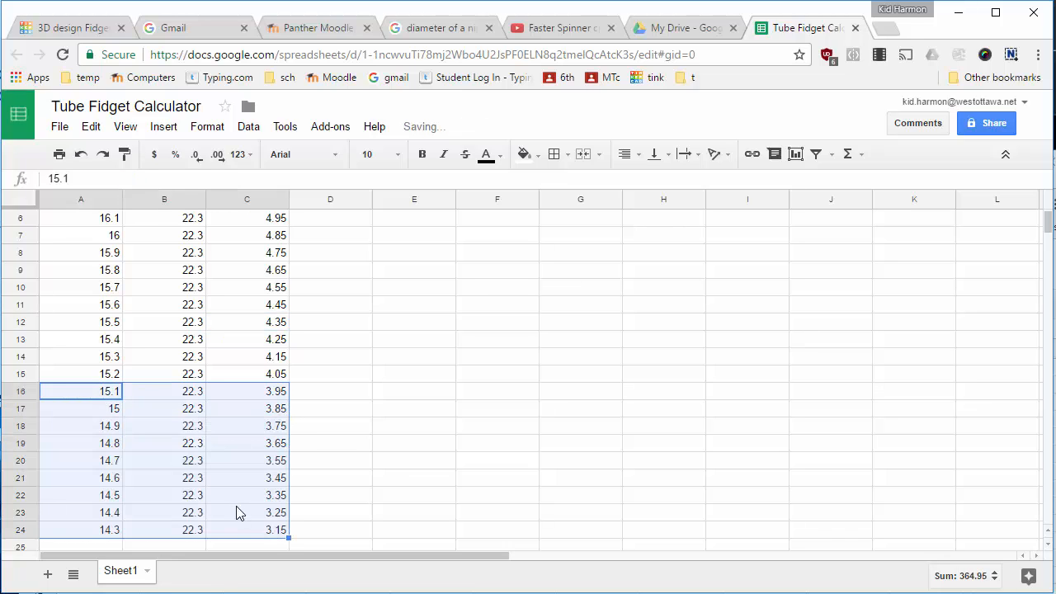
scroll(252, 438, down, 1)
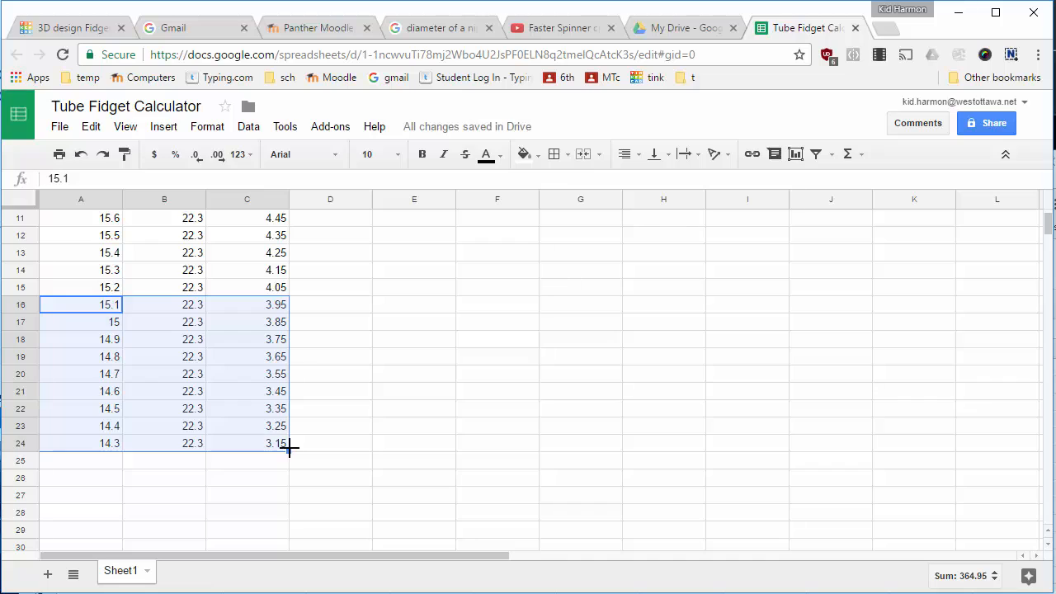
scroll(285, 429, down, 1)
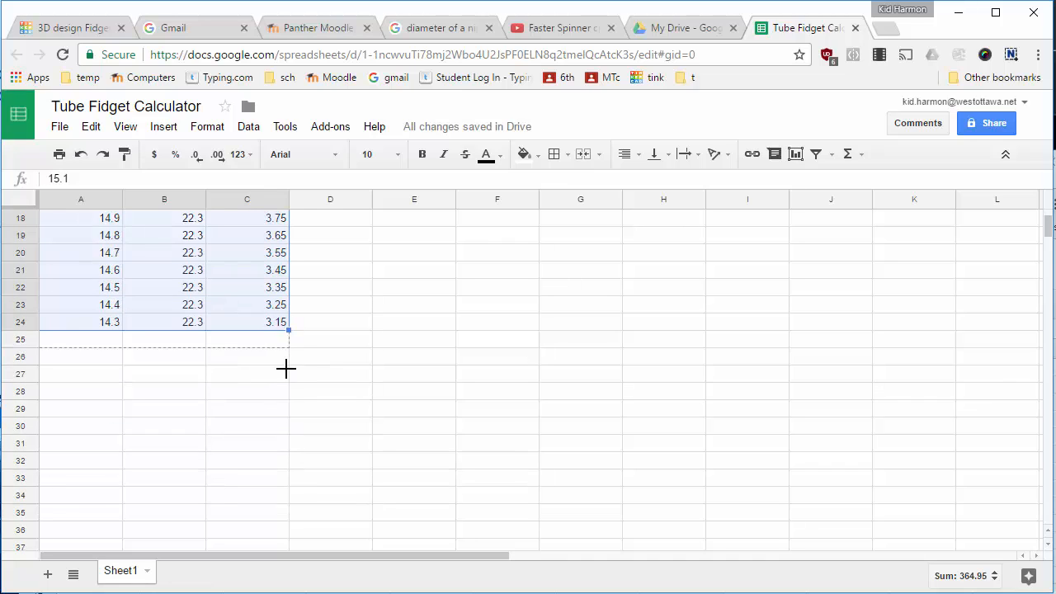
drag(285, 369, 285, 463)
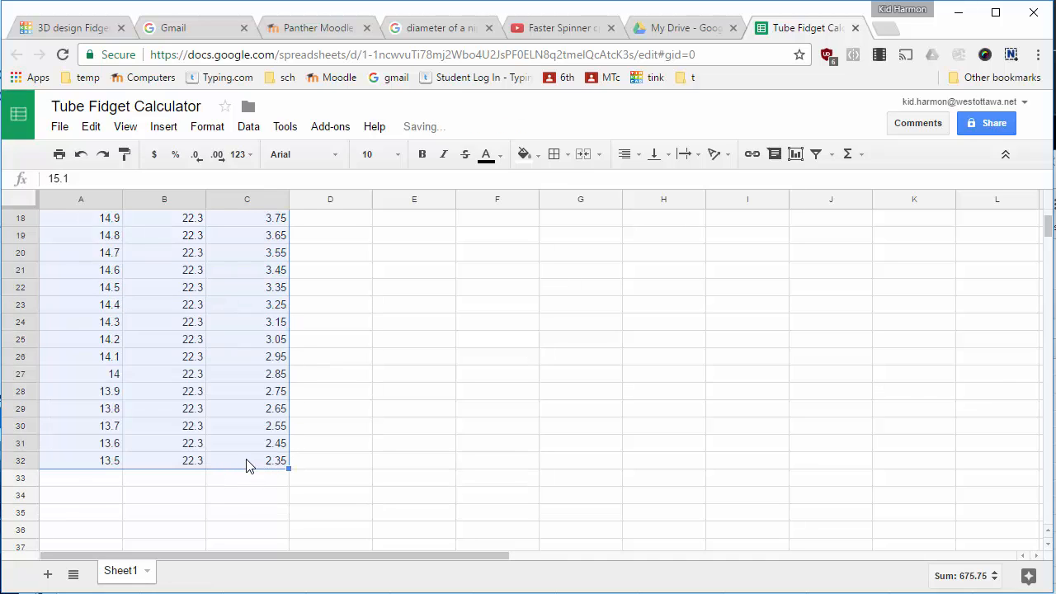
scroll(228, 460, up, 3)
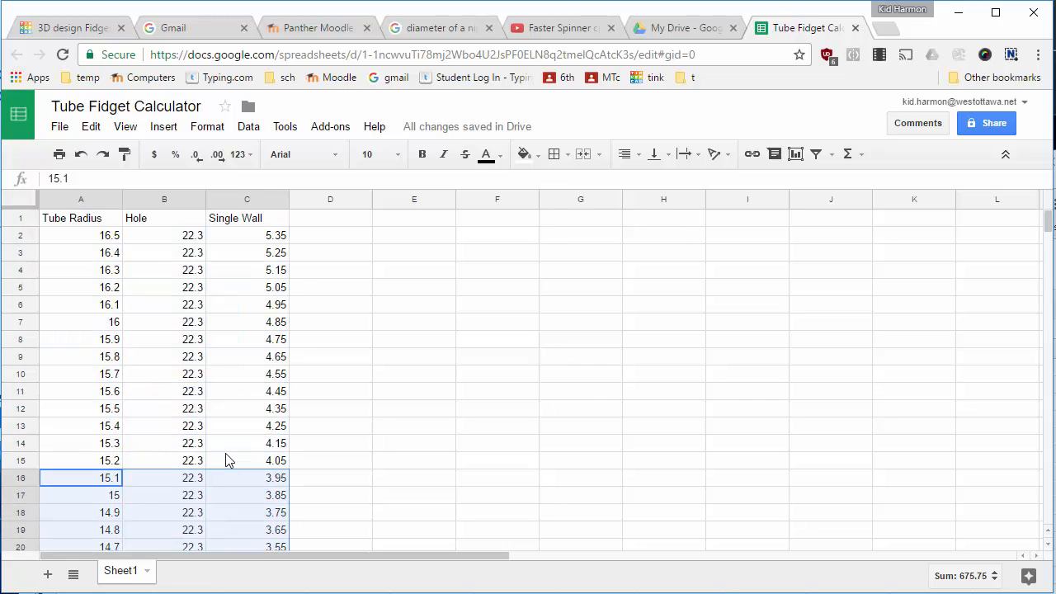
click(226, 389)
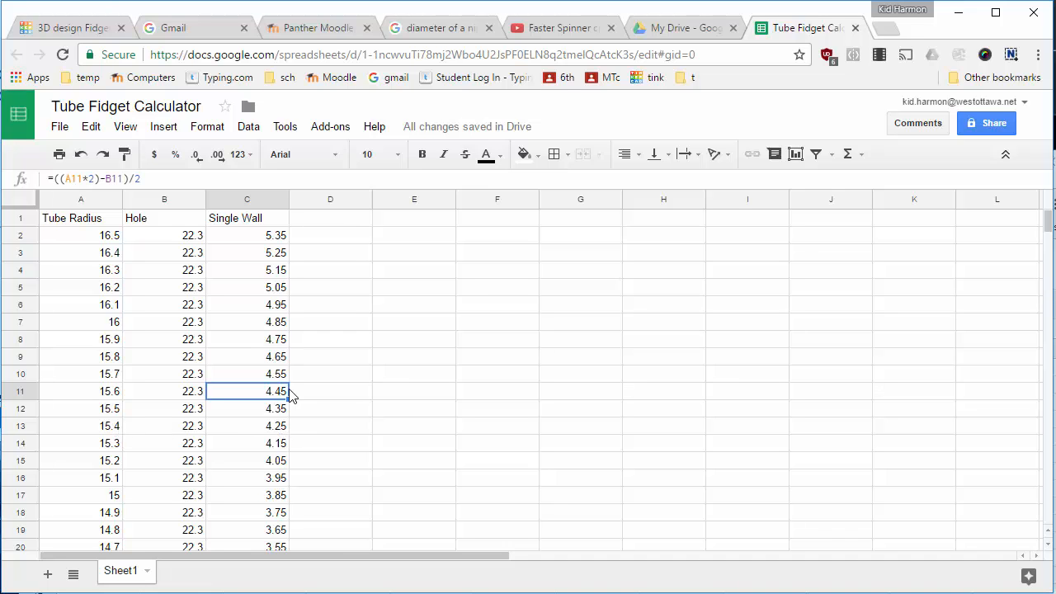
Step: Switch back to the Tinkercad design and set the tube's radius to 15.4
click(95, 29)
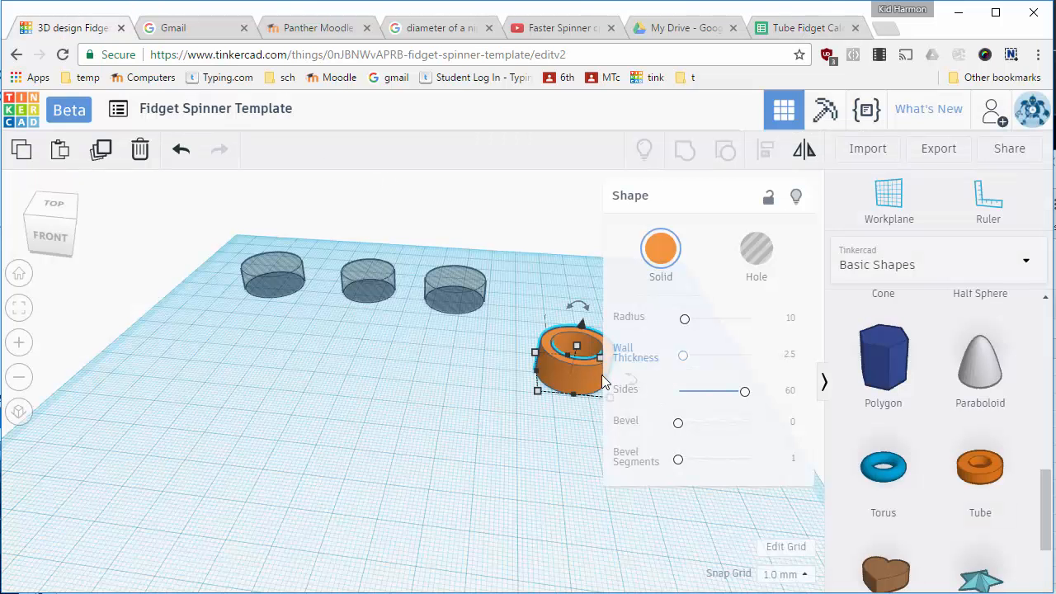
click(790, 320)
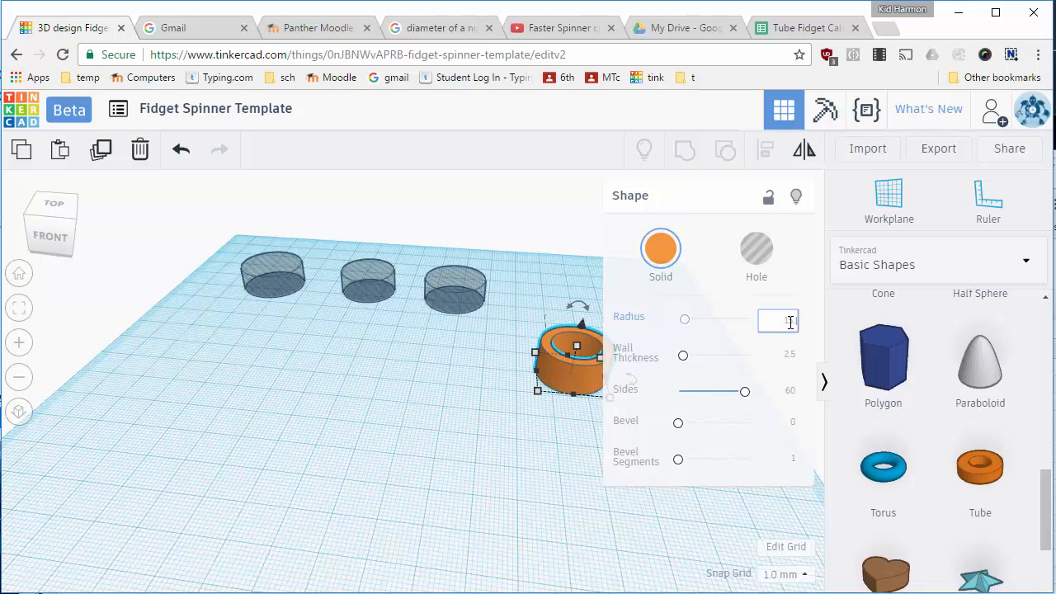
key(BackSpace)
text(15.4)
key(Return)
Step: Set the tube's wall thickness to 4.25
click(790, 355)
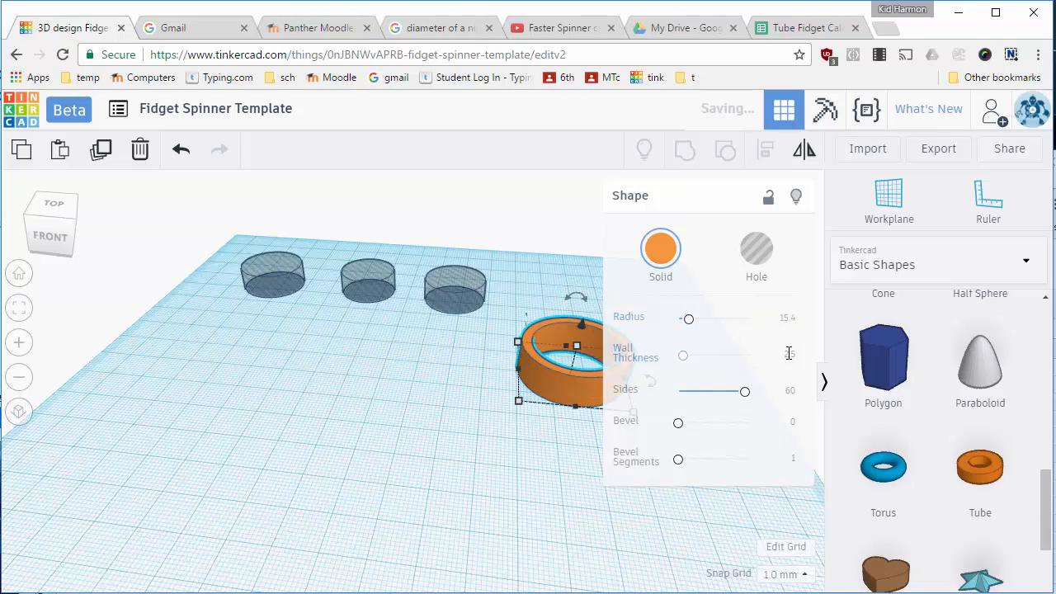
text(4)
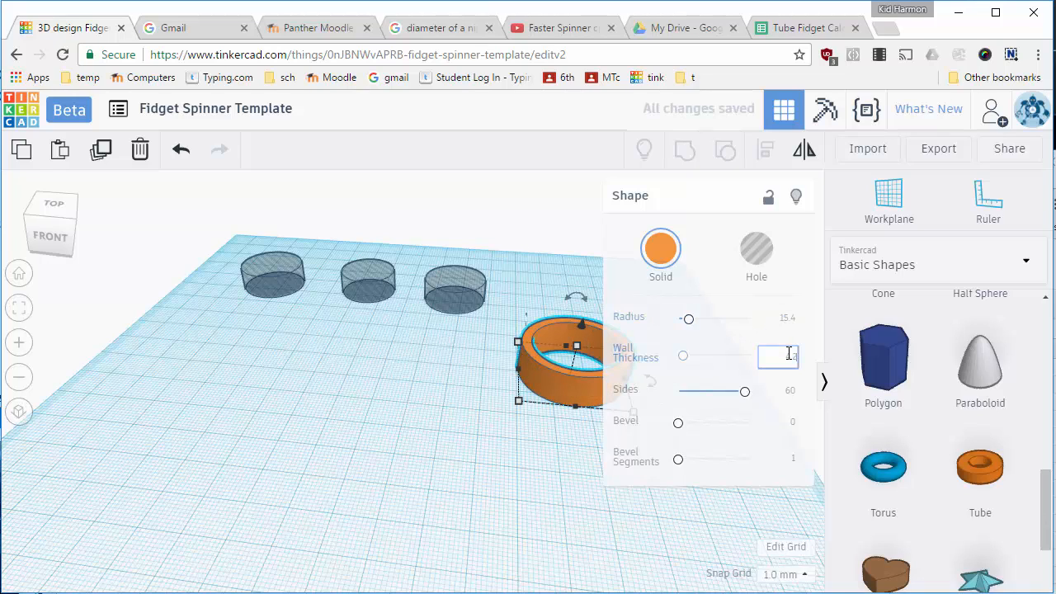
text(.25)
key(Return)
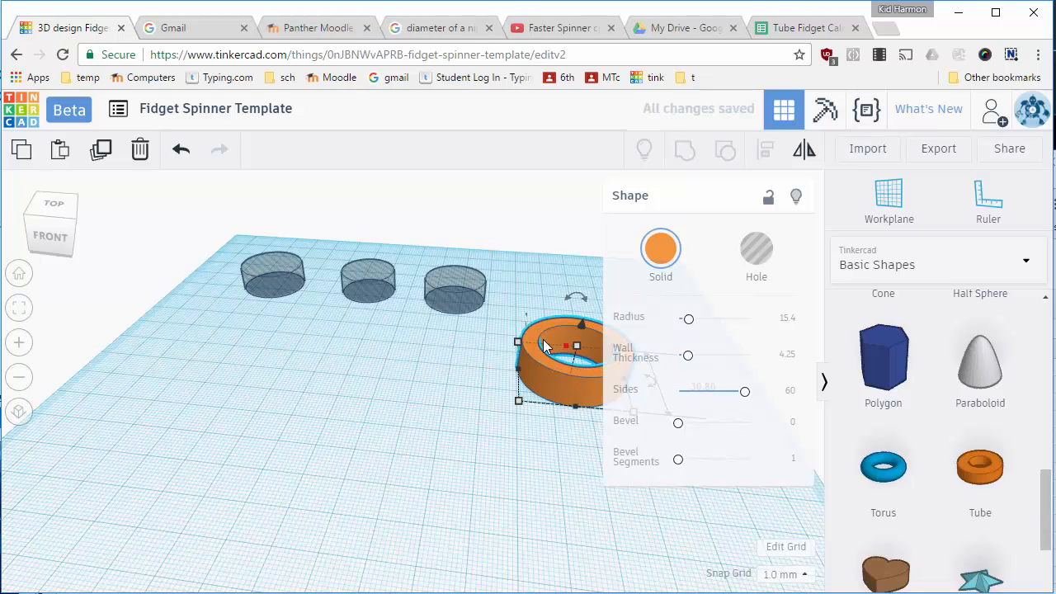
Step: Round the tube's edges with a bevel of about 3.71 and 3 bevel segments
drag(679, 424, 712, 429)
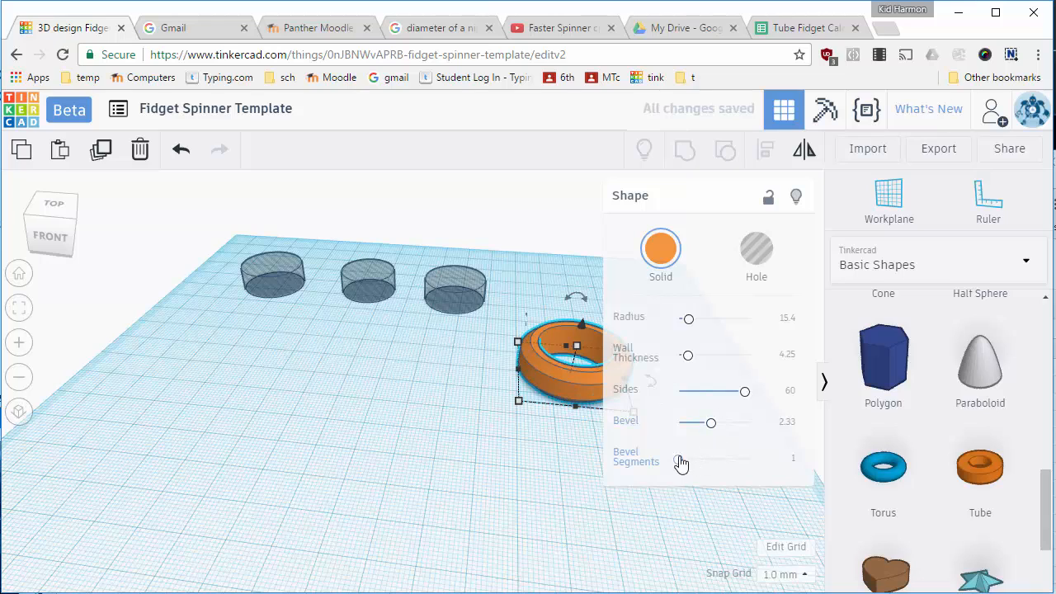
mouse_move(679, 461)
mouse_down()
mouse_move(707, 461)
mouse_move(693, 460)
mouse_up()
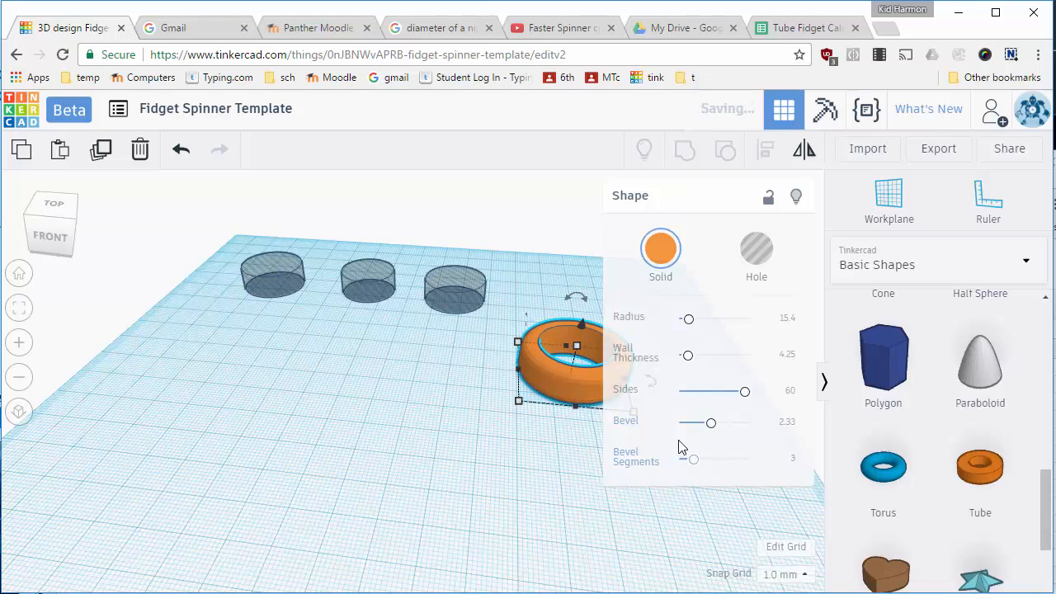
drag(710, 424, 731, 428)
Step: Set the tube's height to 7 mm
drag(546, 433, 561, 378)
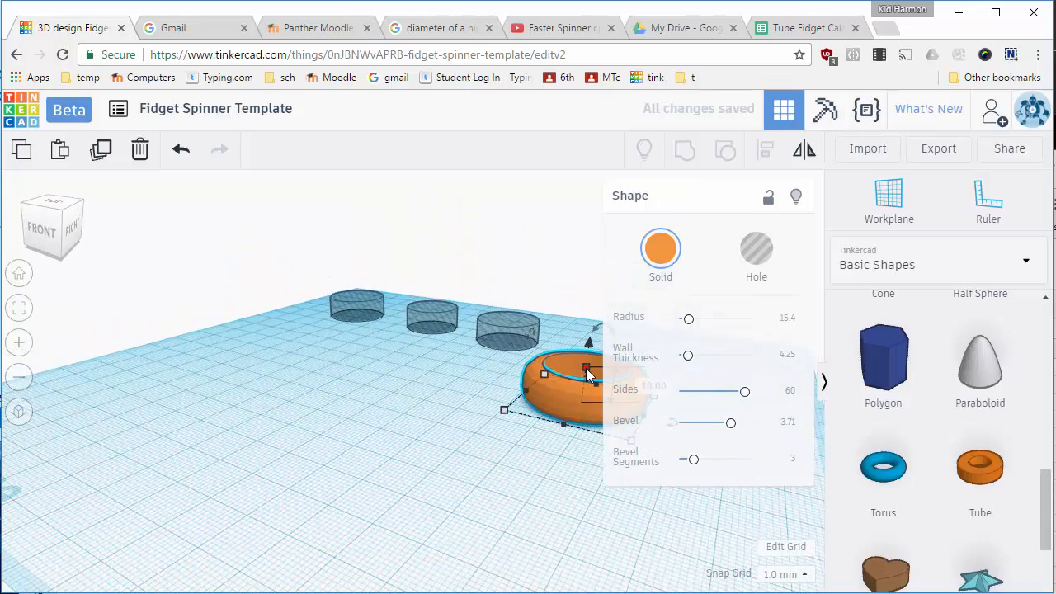
scroll(586, 368, down, 2)
click(558, 379)
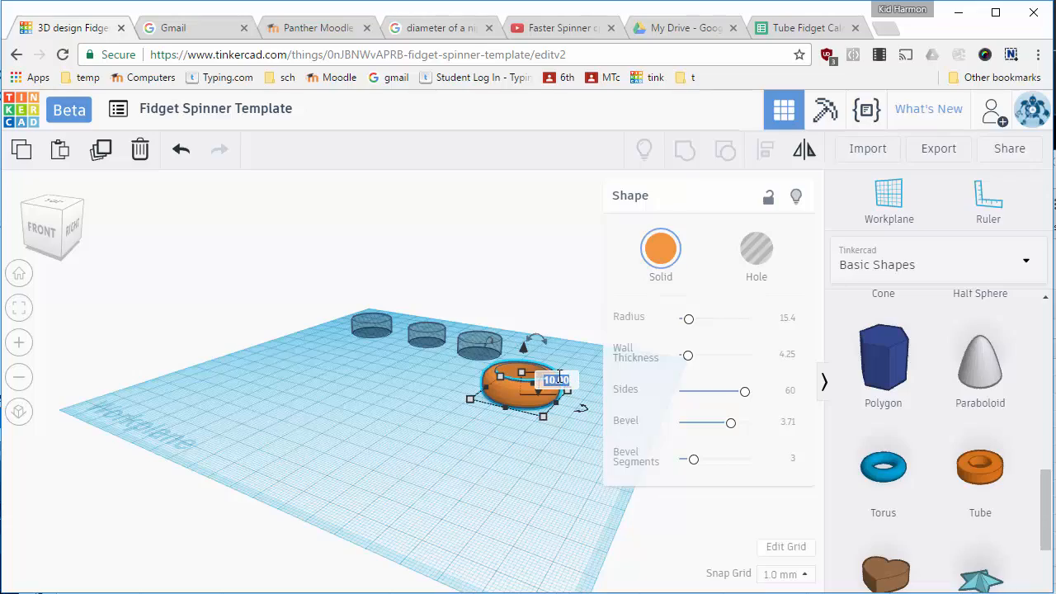
text(7)
key(Return)
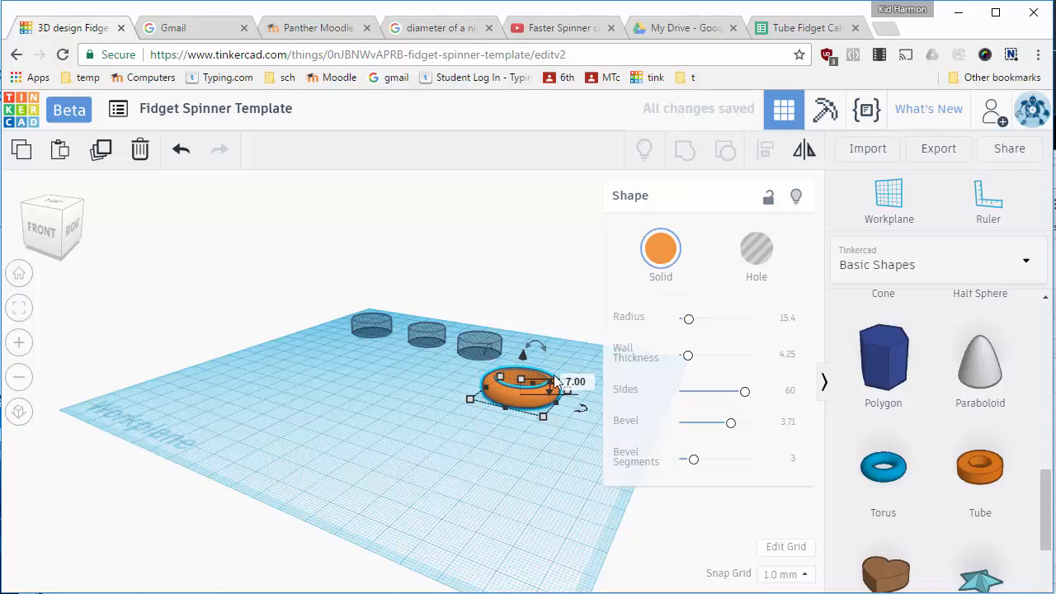
drag(334, 412, 444, 388)
mouse_move(363, 380)
mouse_down()
mouse_move(426, 356)
mouse_move(417, 327)
mouse_move(356, 405)
mouse_move(356, 386)
mouse_up()
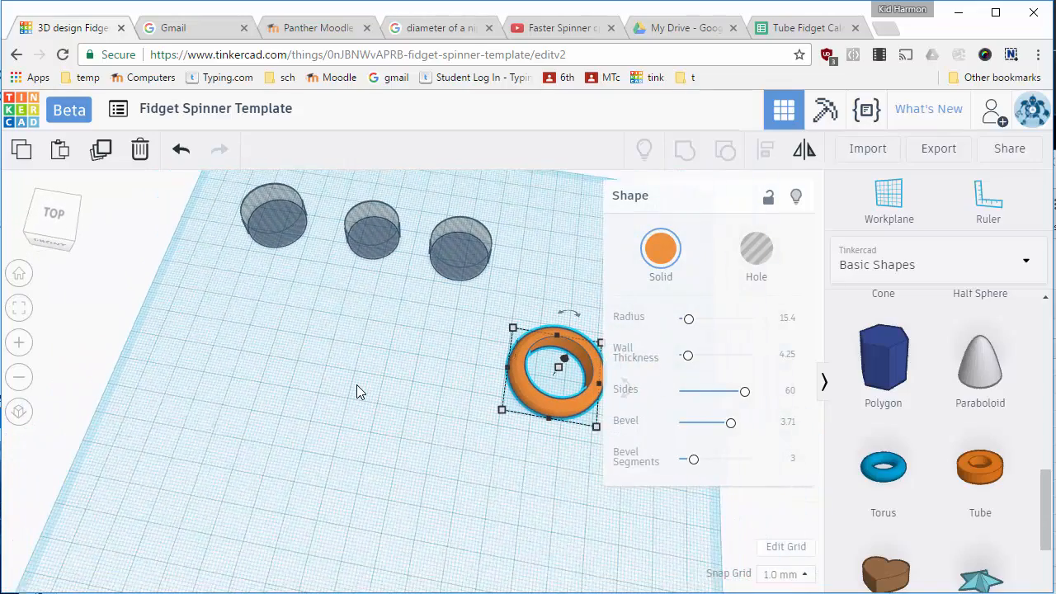